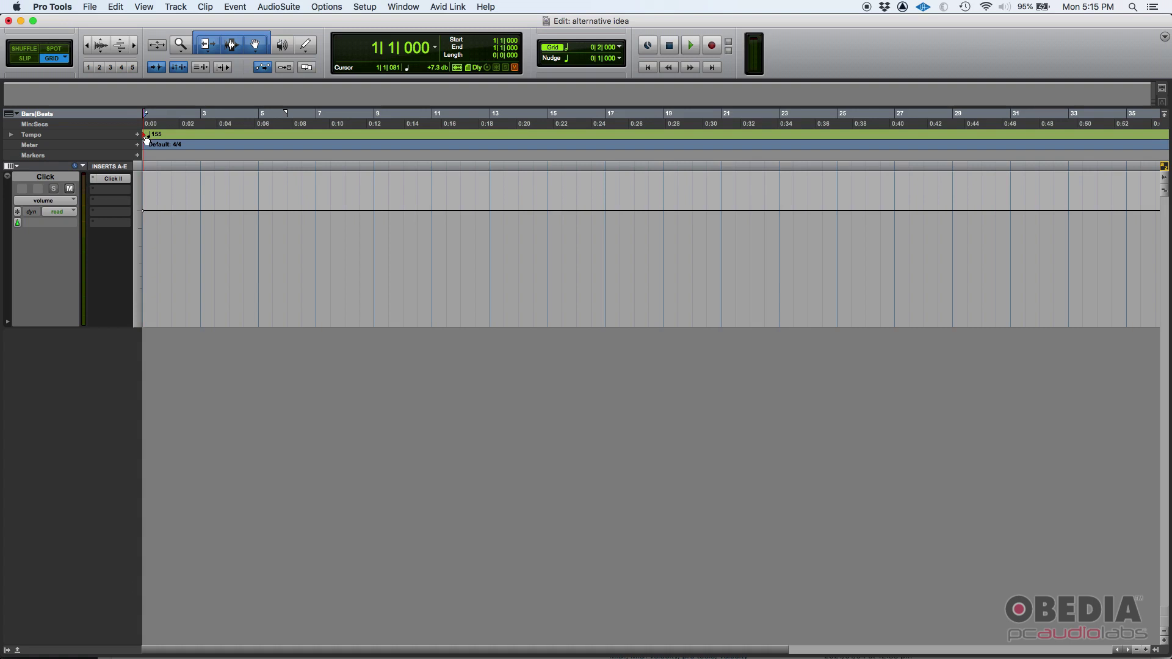
- Inspect the 155 BPM tempo marker's settings without changing them, and clear a bar 2–17 selection
double_click(148, 135)
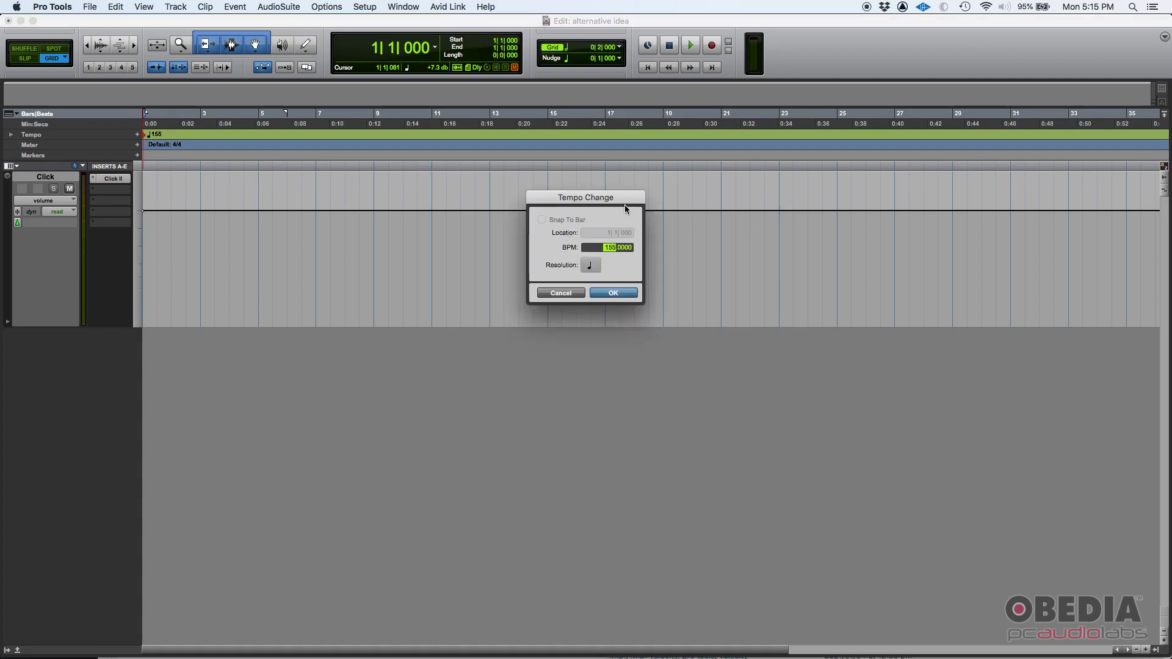
mouse_move(624, 204)
mouse_down()
mouse_move(507, 351)
mouse_move(495, 349)
mouse_up()
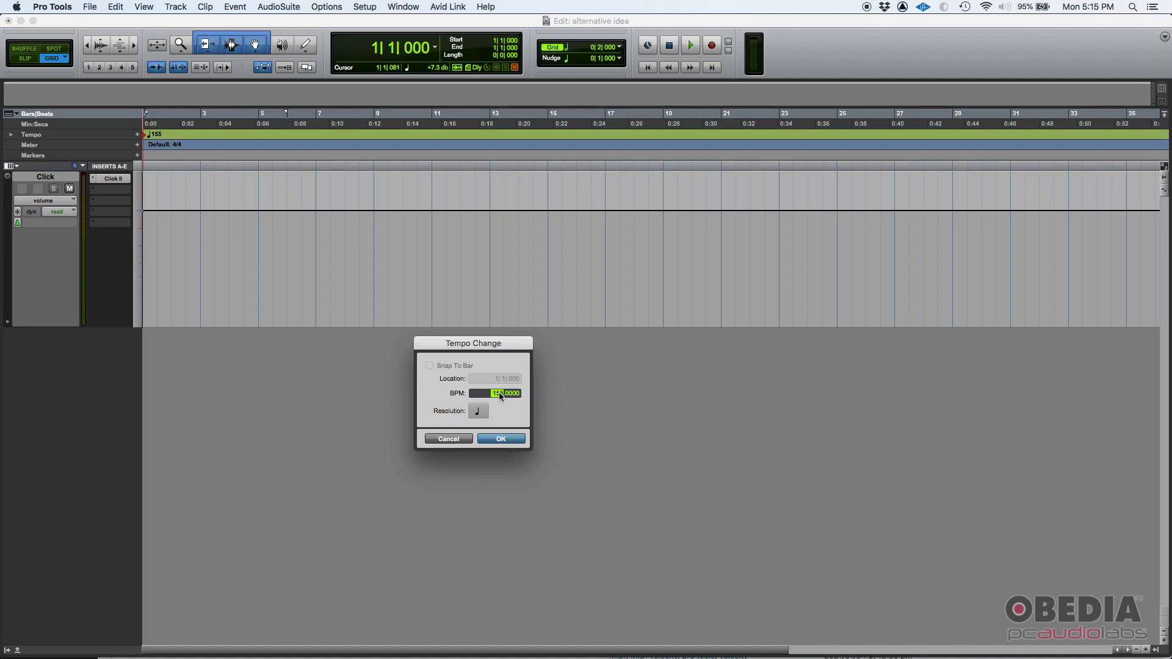
click(453, 444)
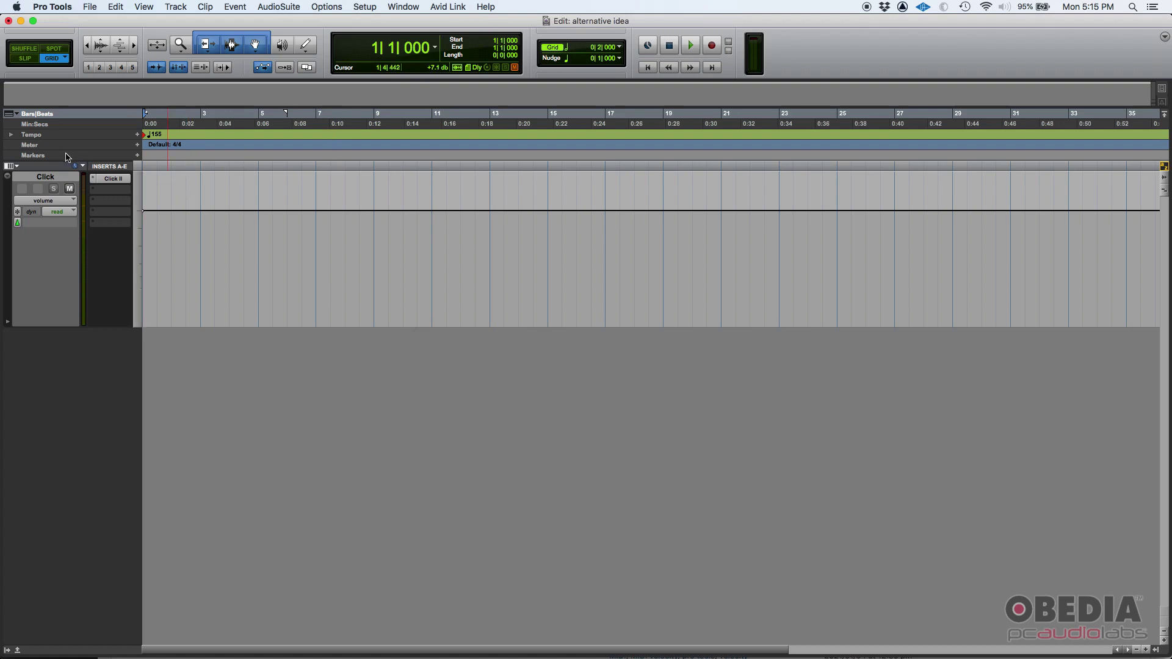
drag(168, 134, 603, 134)
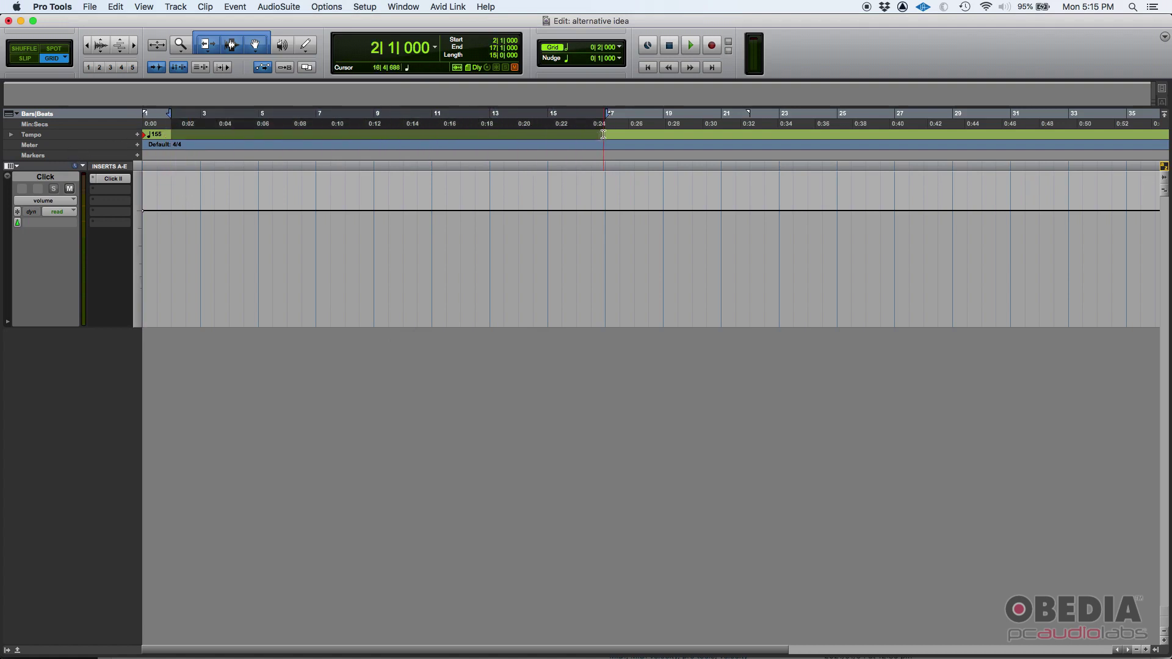
click(602, 135)
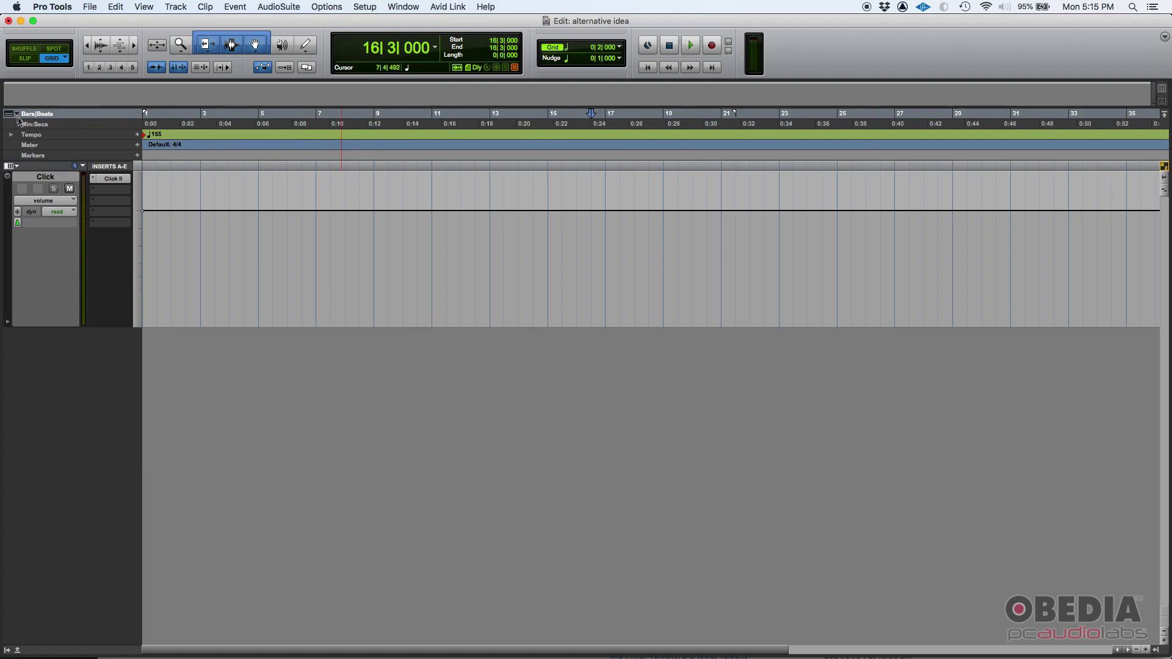
- Hide the Tempo ruler from the ruler list, then show it again
click(17, 115)
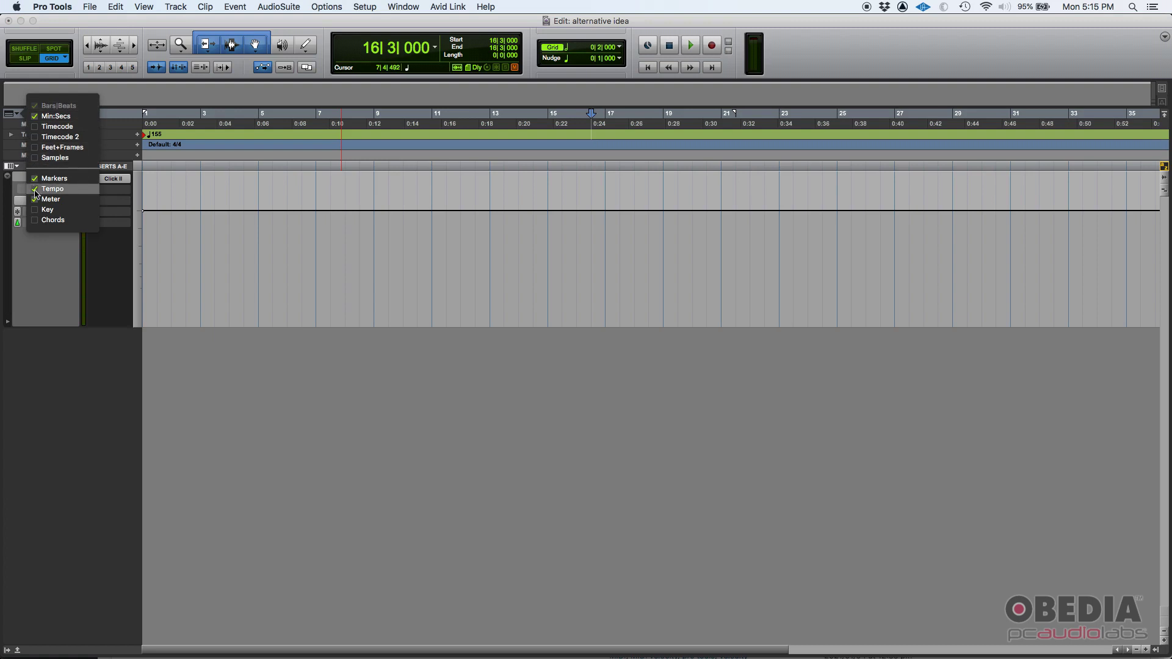
click(35, 194)
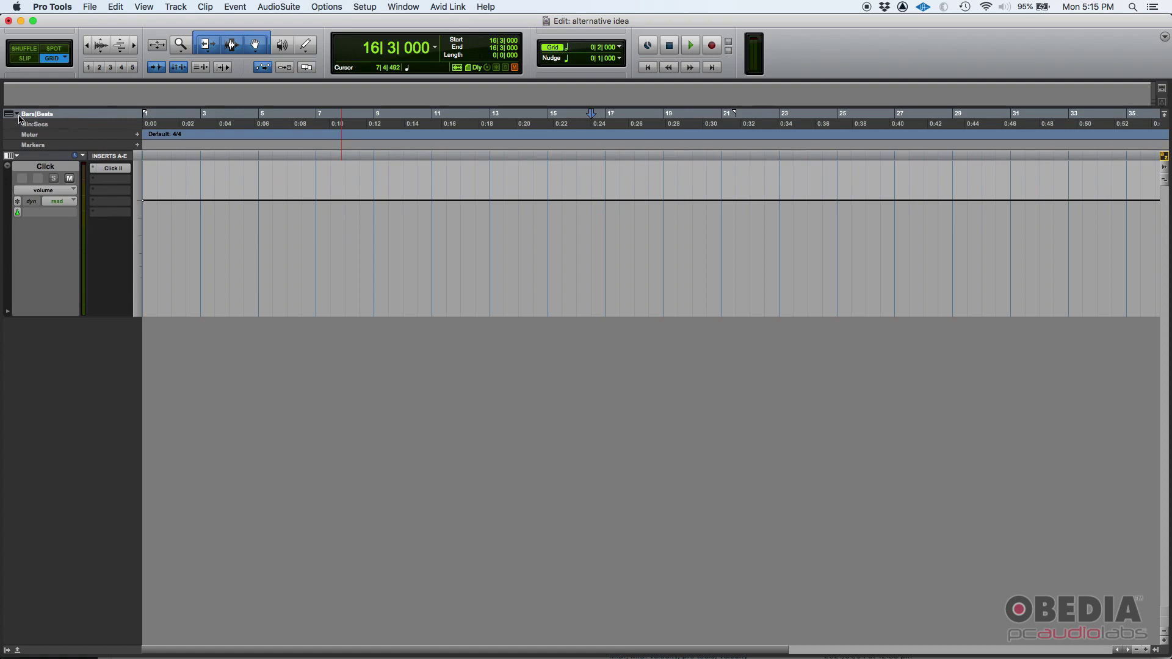
click(18, 115)
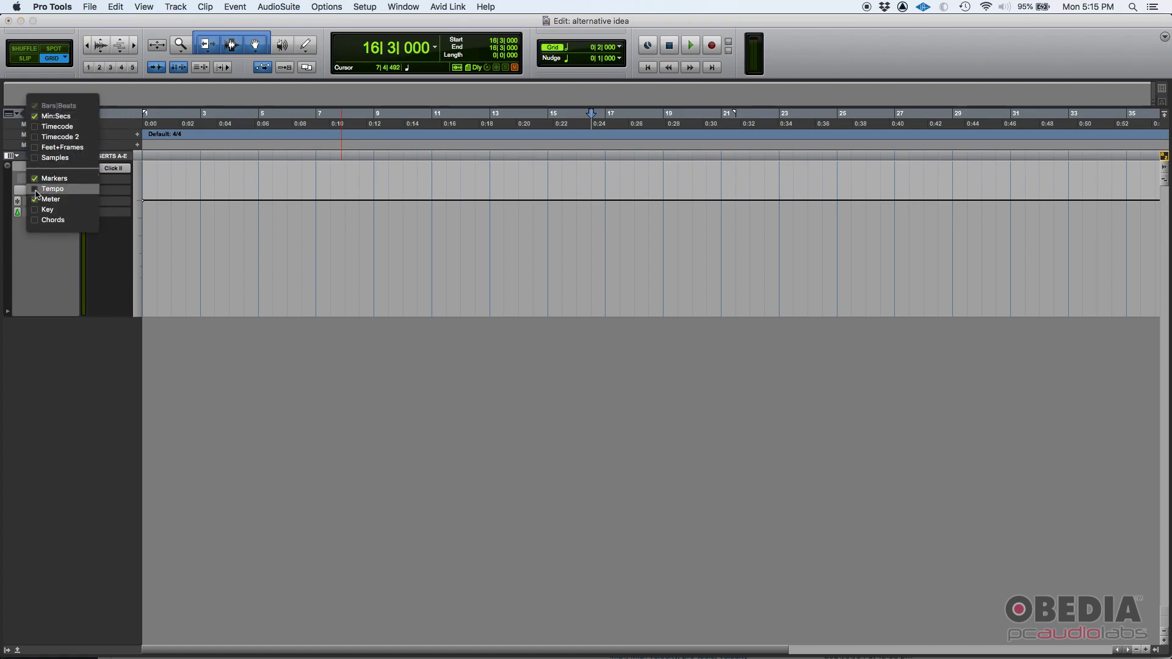
click(37, 194)
click(118, 256)
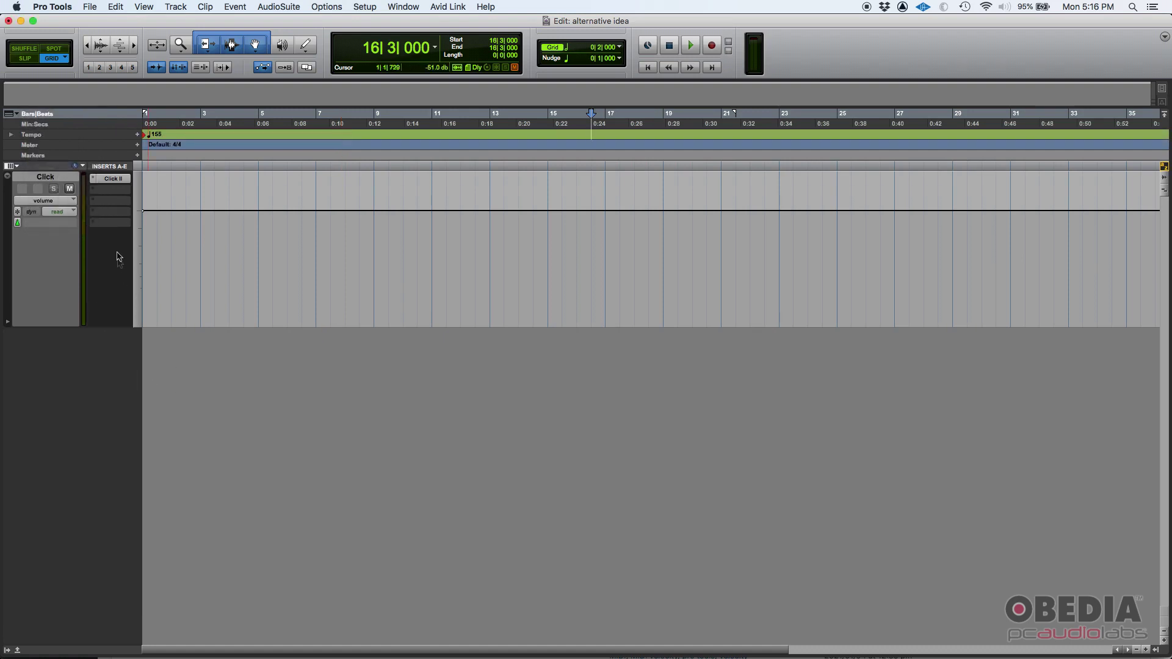
- Expand the Tempo ruler into its tempo editor lane and adjust the lane's height
click(12, 136)
click(12, 137)
click(12, 136)
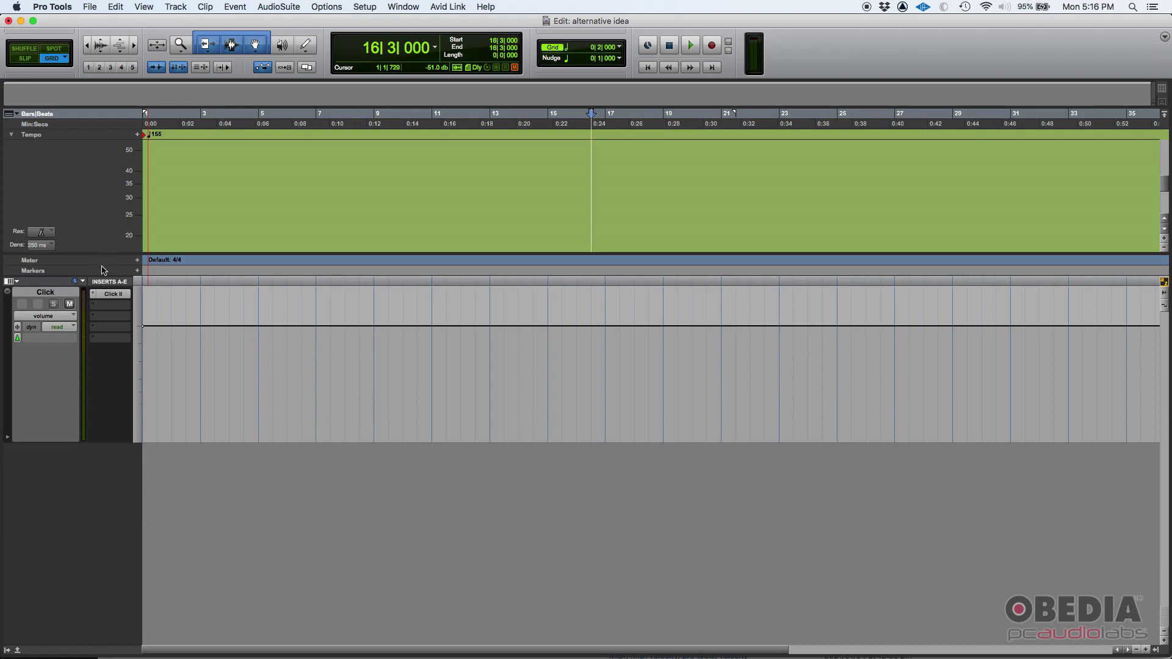
drag(105, 253, 111, 384)
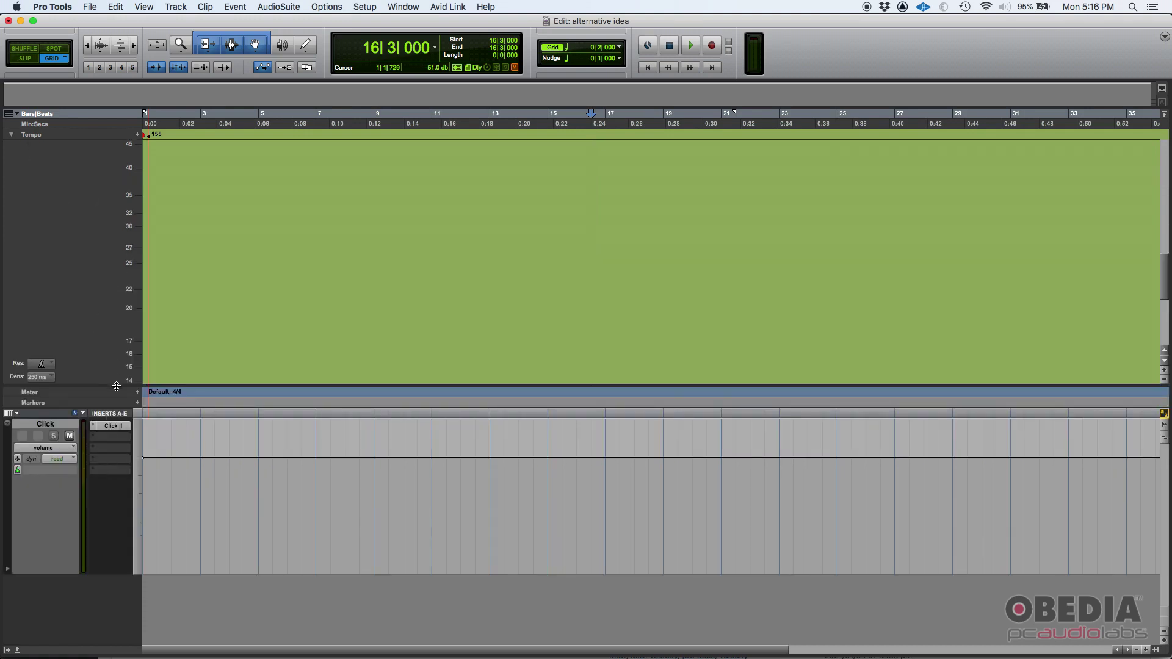
drag(116, 385, 106, 219)
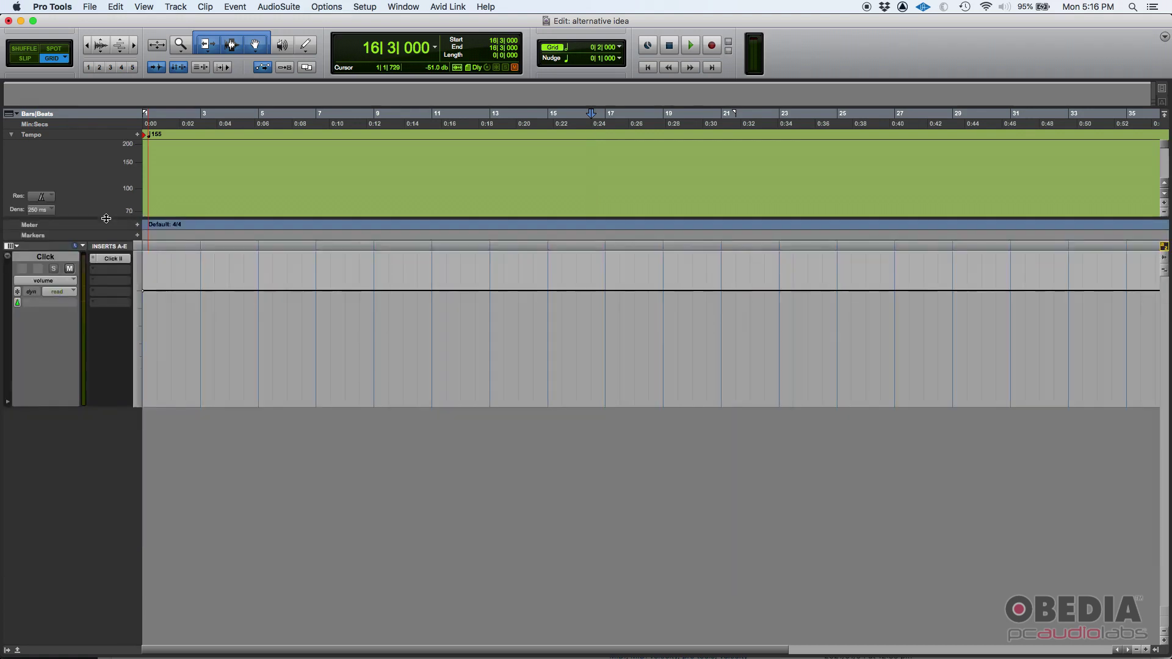
click(12, 135)
click(12, 136)
scroll(232, 196, up, 3)
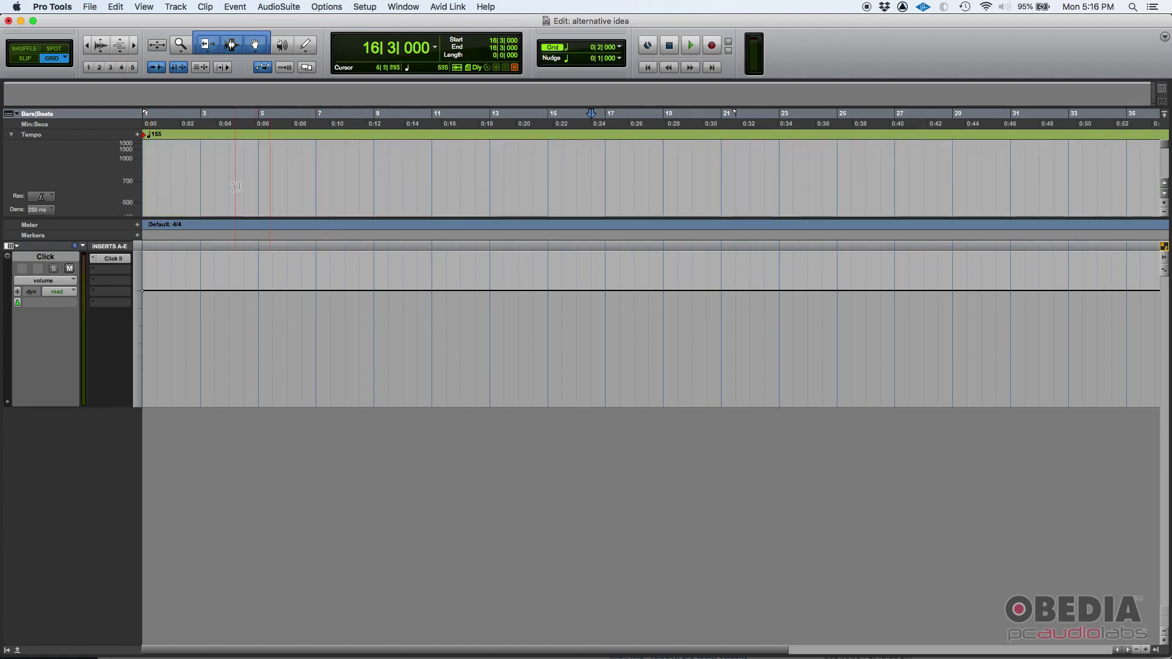
- Re-expand the tempo editor lane and try insertion points at bars 21 and 19
drag(108, 219, 110, 156)
click(11, 134)
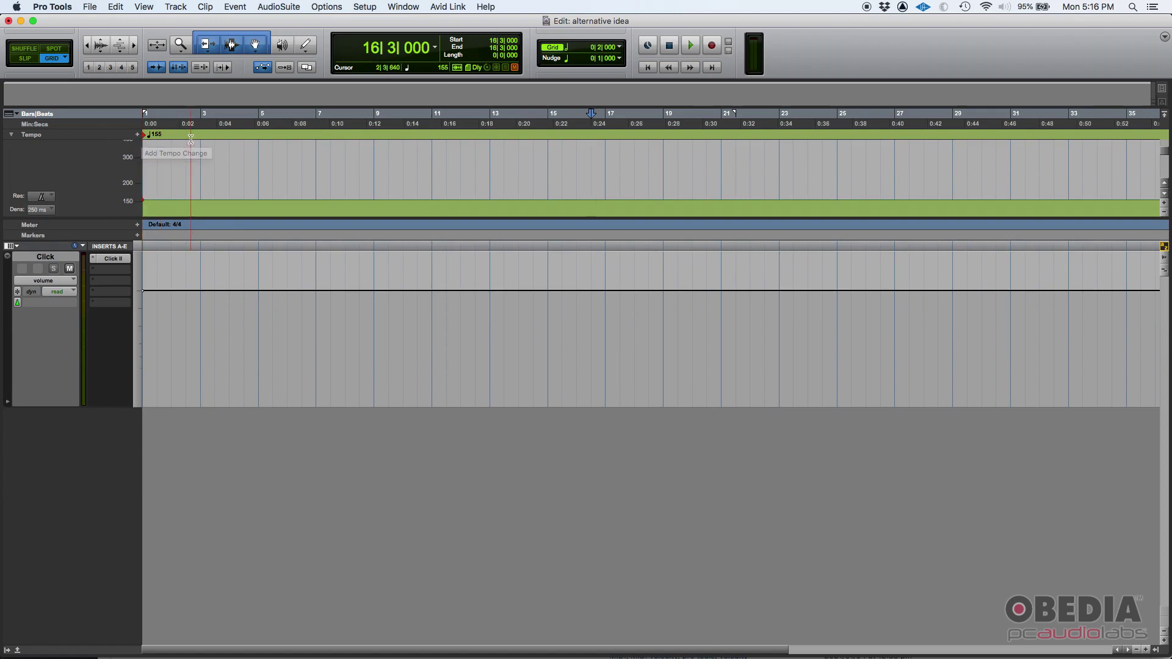
click(720, 162)
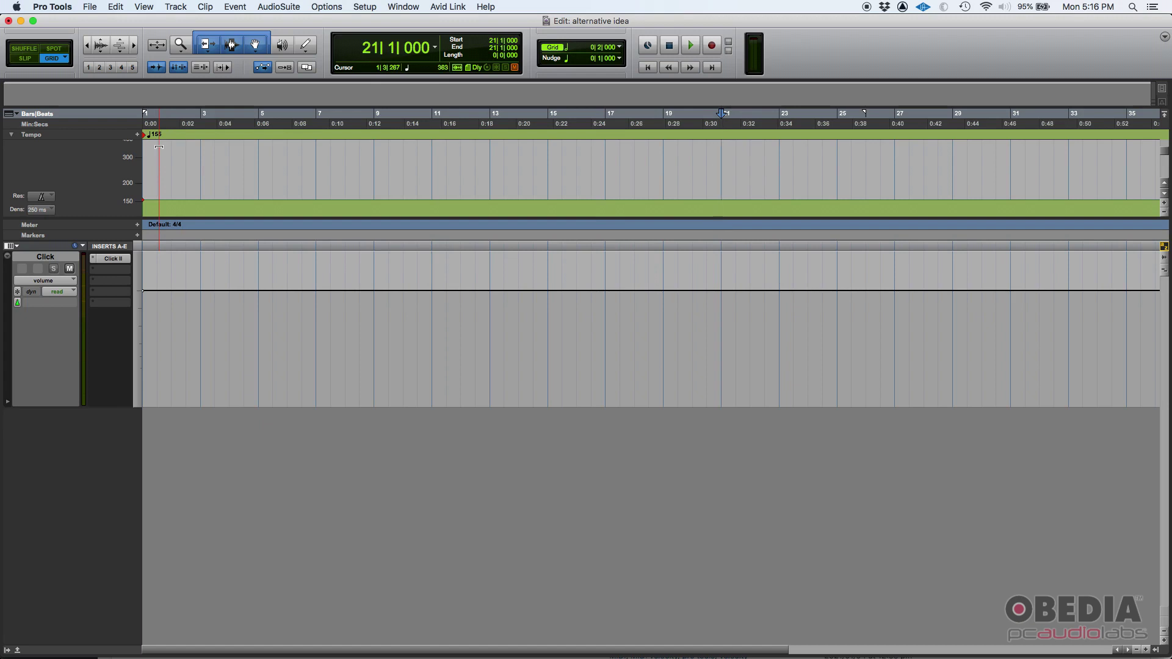
click(665, 168)
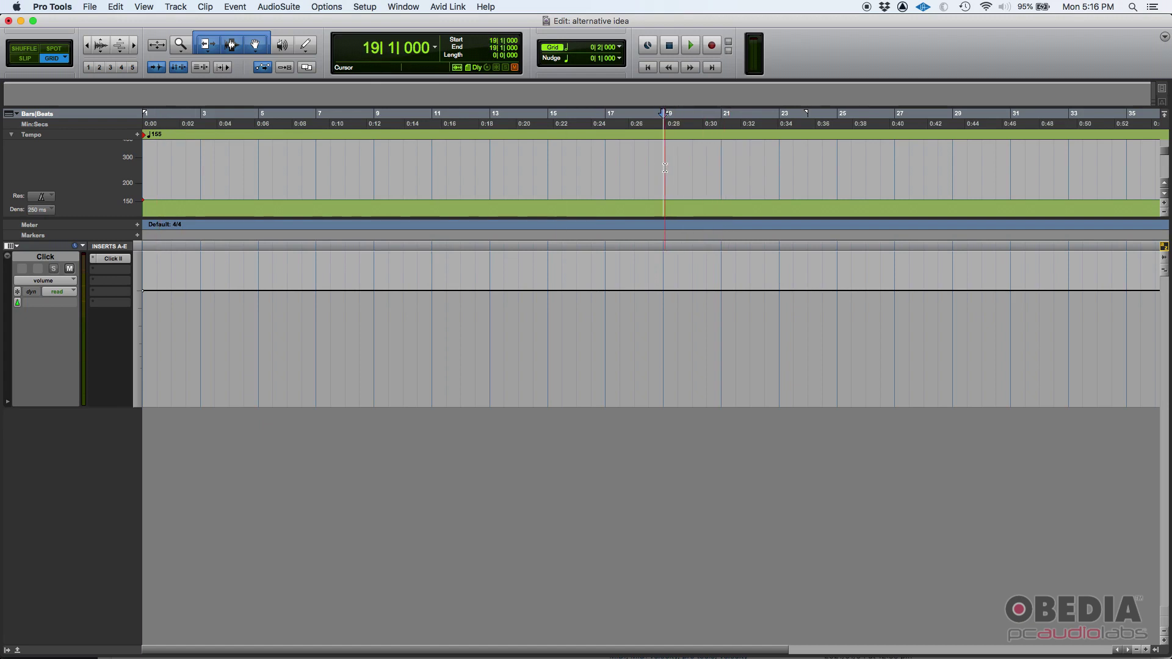
- Stay in absolute Grid mode, set the edit point at bar 21, and use a 1/2 note grid
click(50, 61)
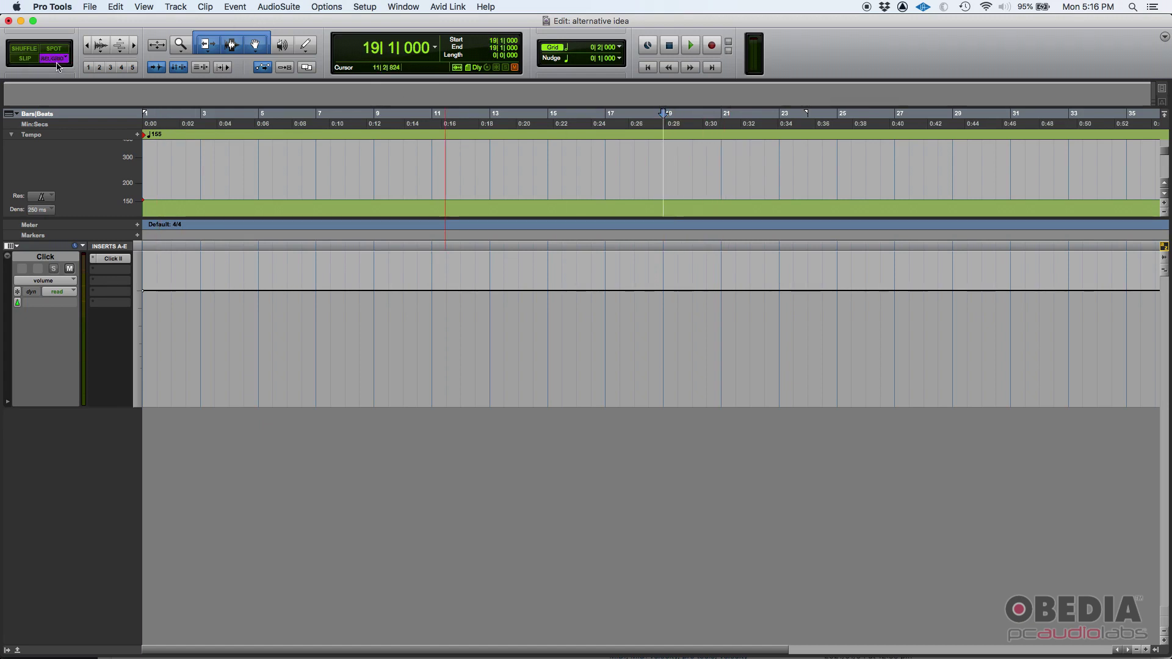
click(60, 66)
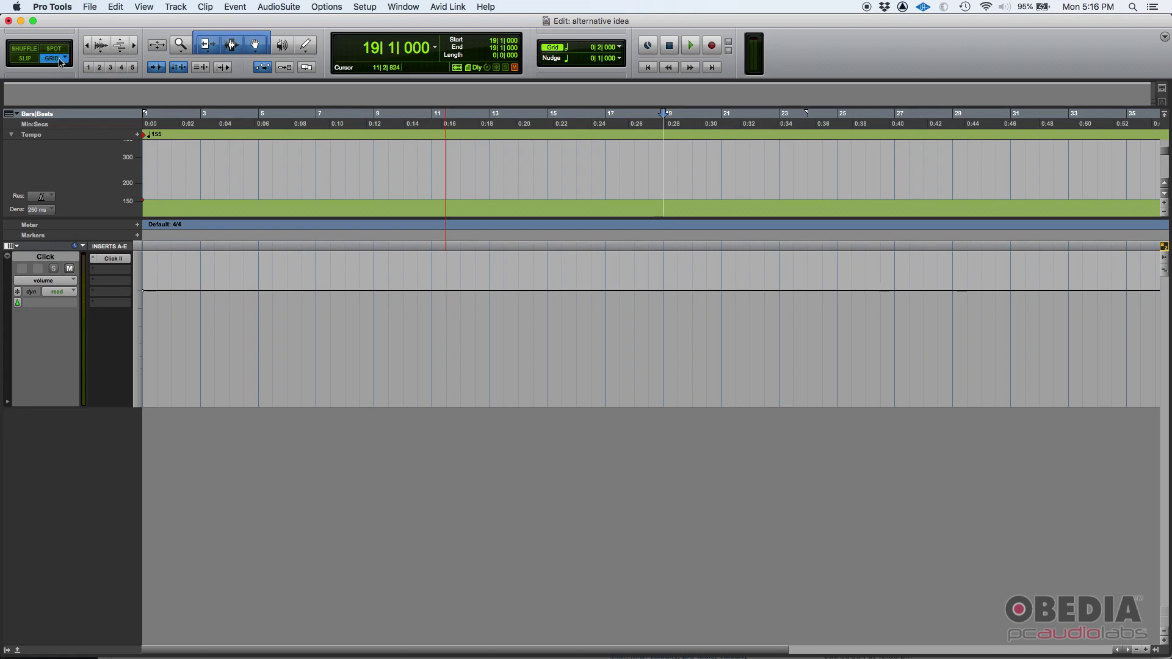
click(721, 167)
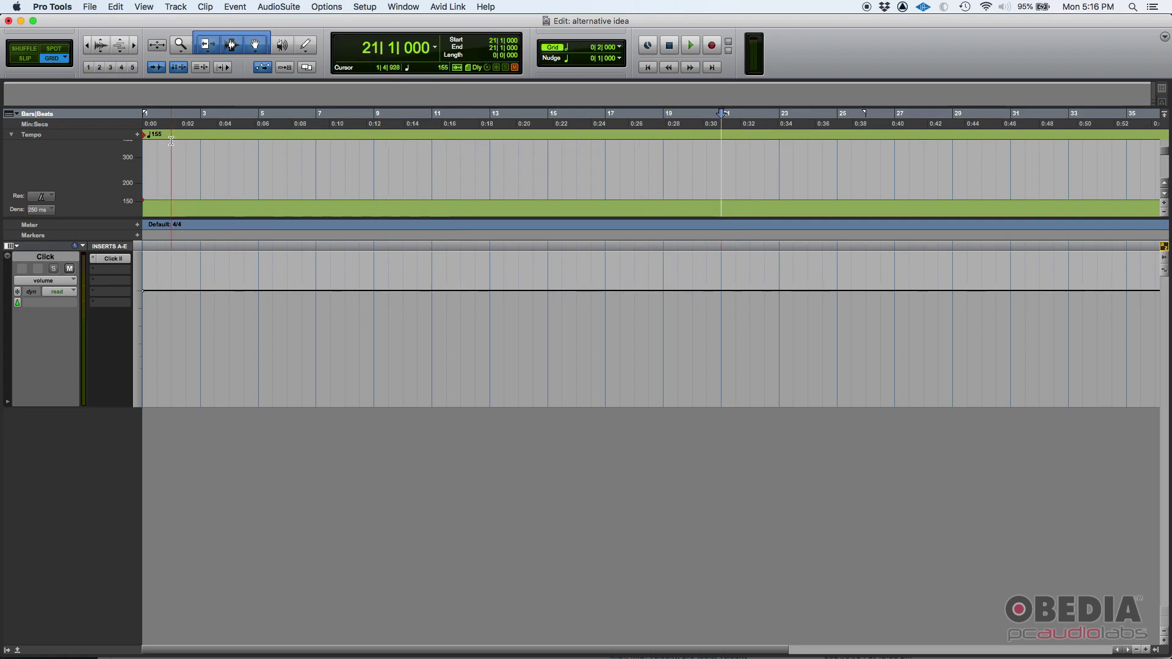
click(568, 48)
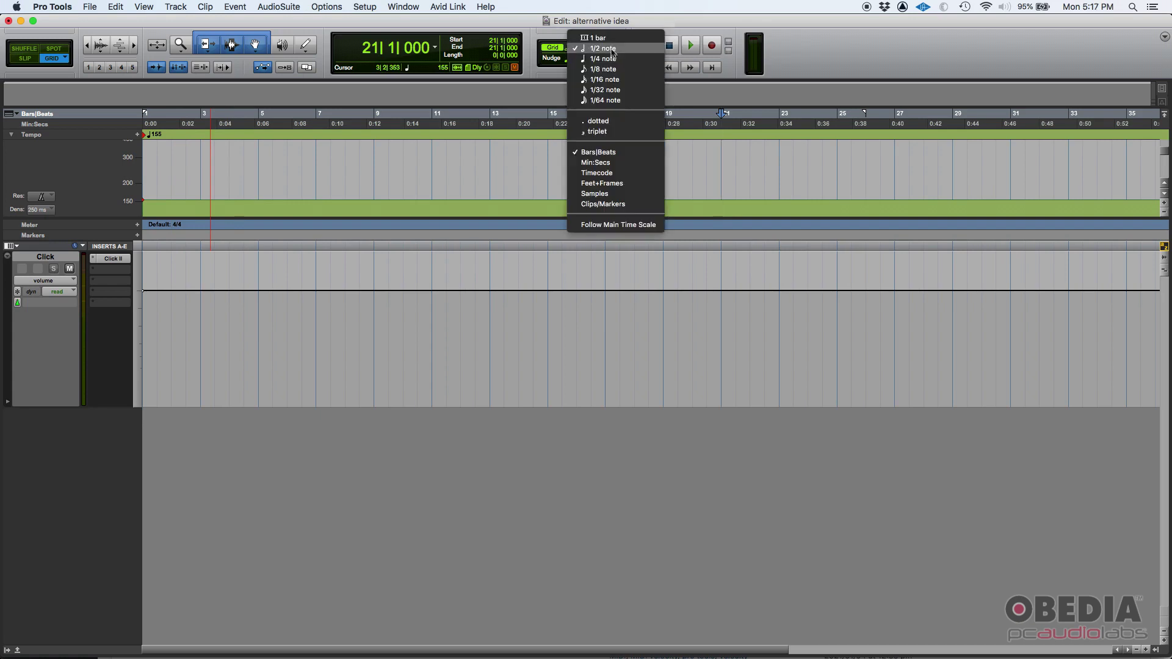
click(612, 50)
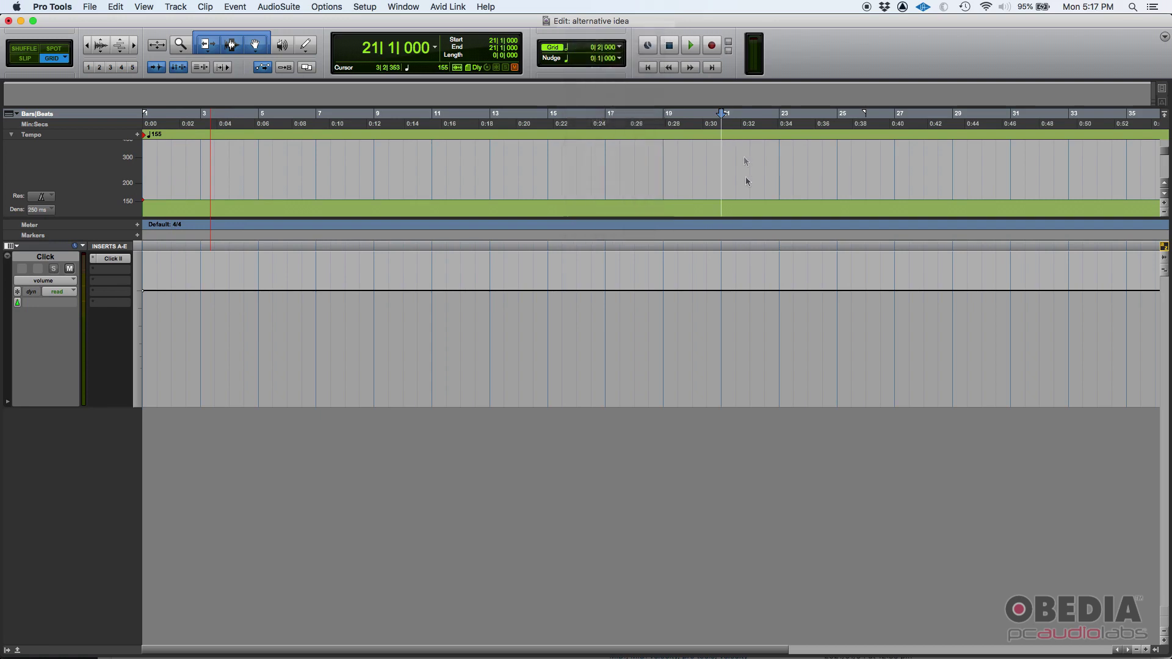
- Insert a 120 BPM tempo change at 21|1|000 with the Tempo Change dialog
click(138, 136)
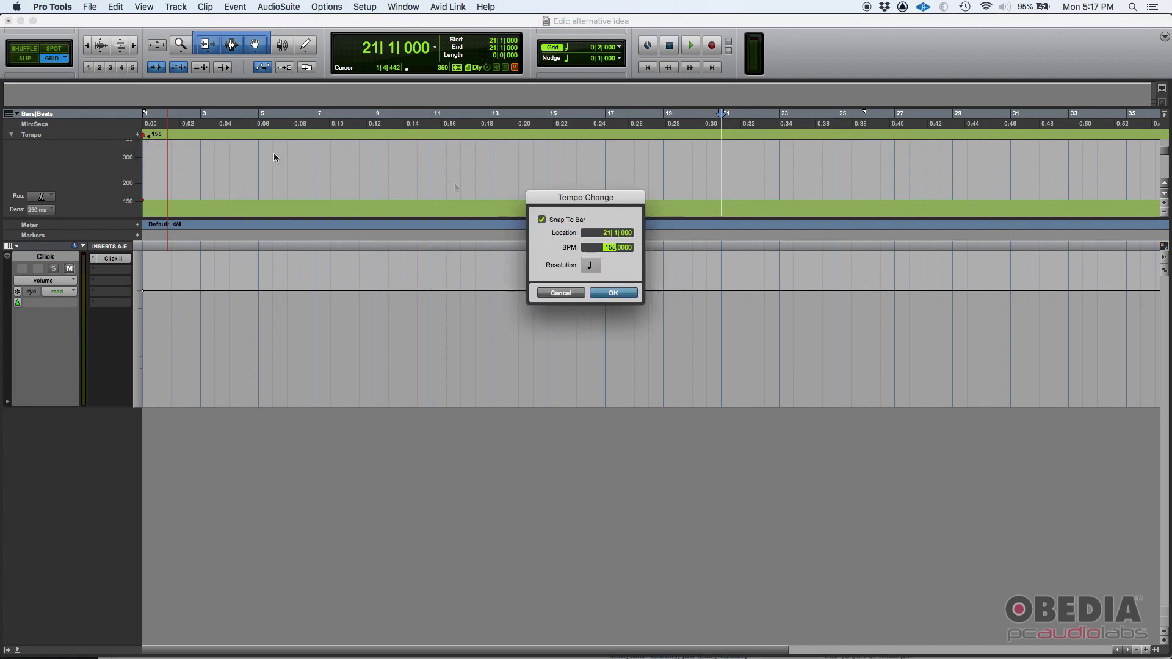
drag(600, 200, 608, 346)
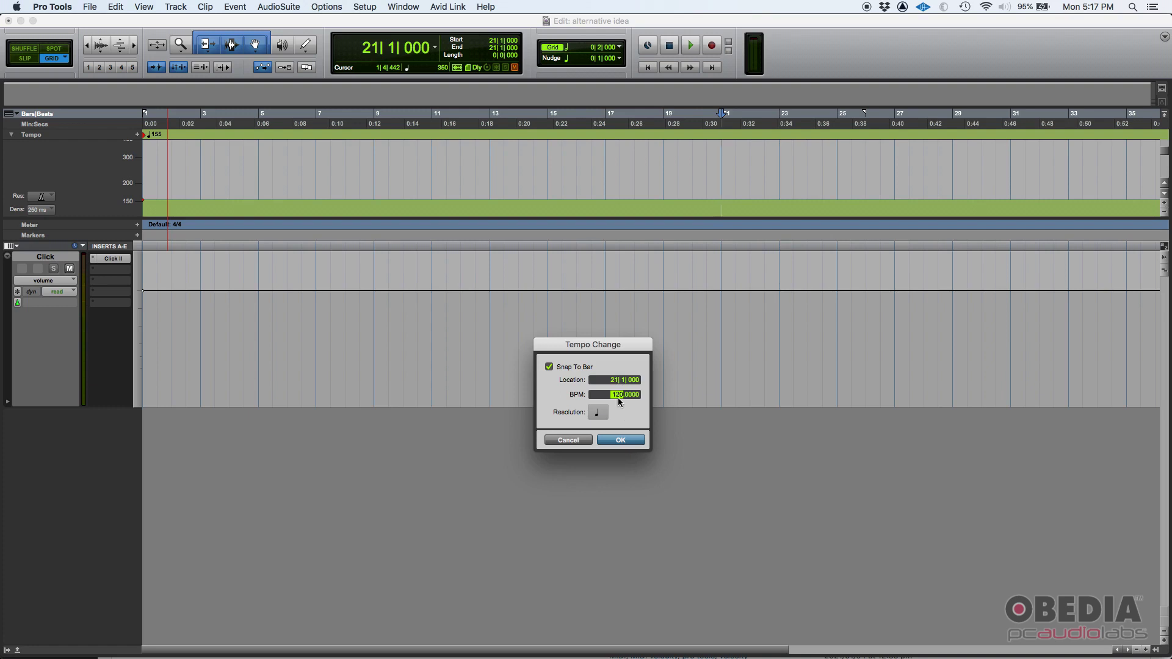
click(621, 440)
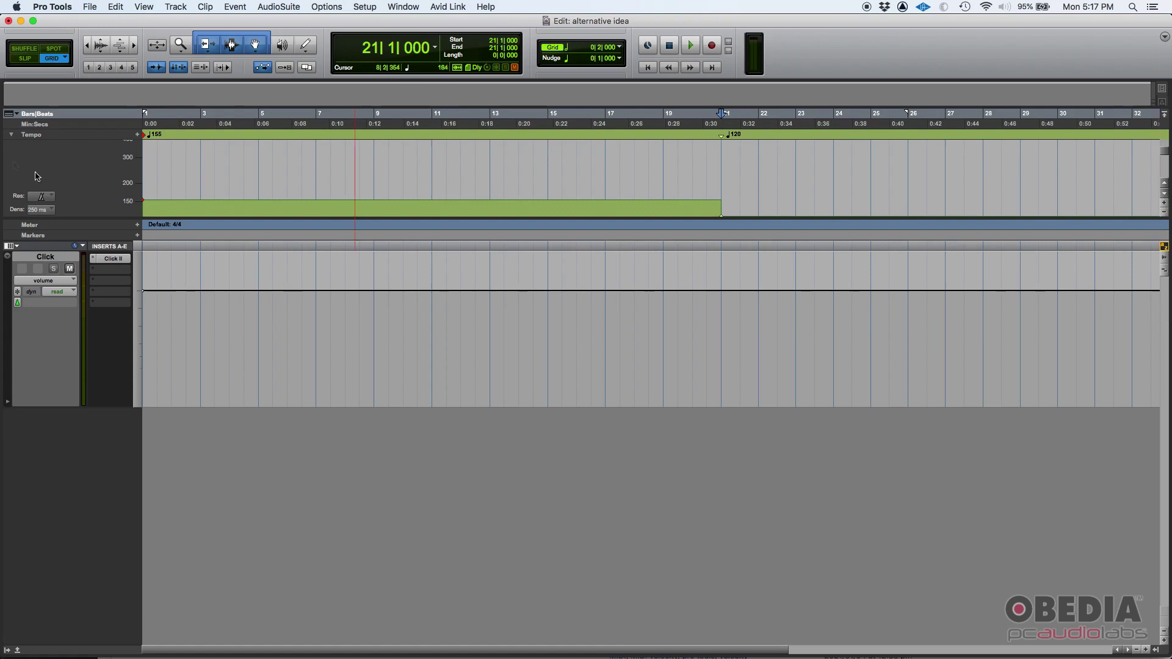
- Enlarge the tempo lane and shift its view to show the 155→120 drop, then mark bar 27
drag(95, 216, 91, 278)
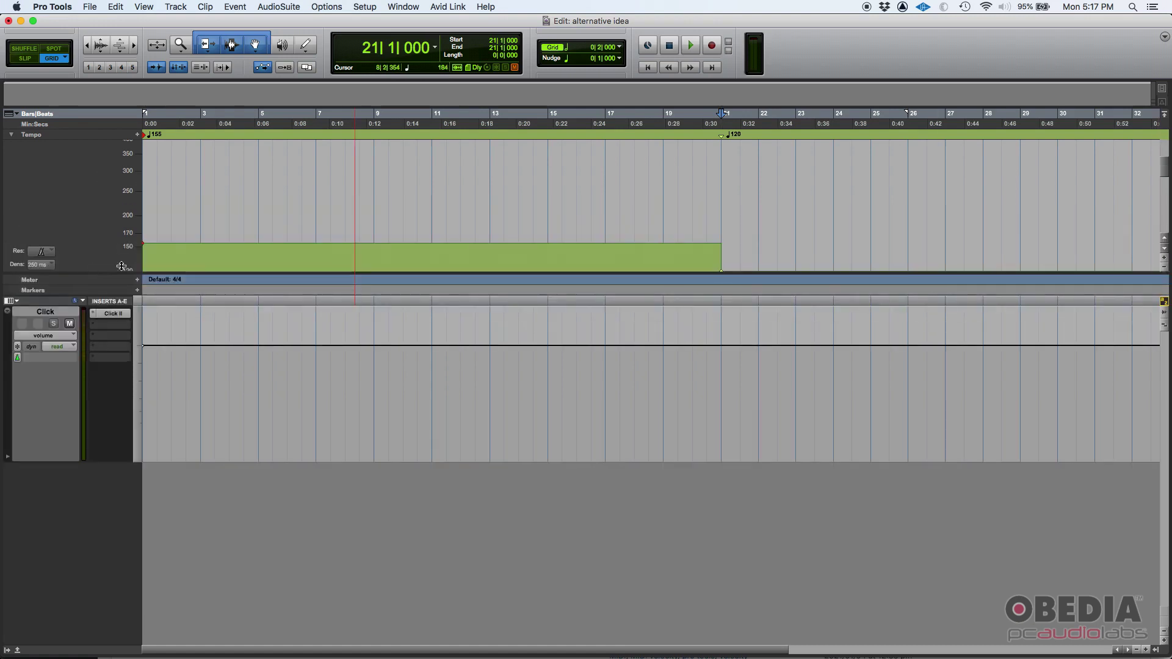
drag(1165, 169, 1166, 180)
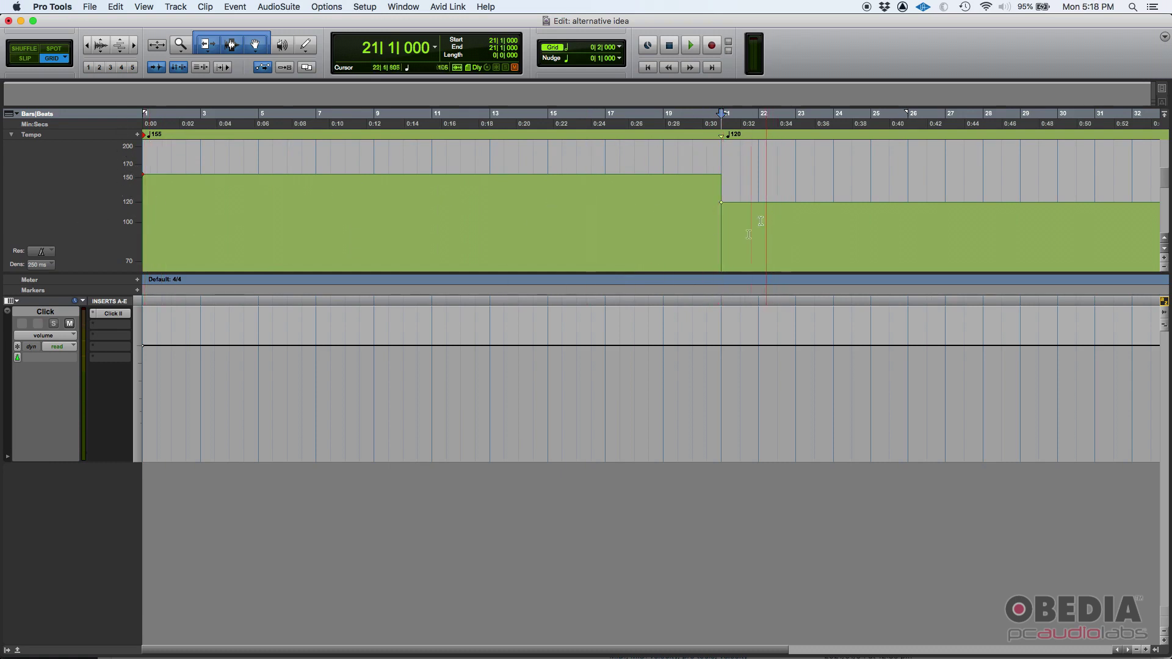
drag(609, 654, 904, 648)
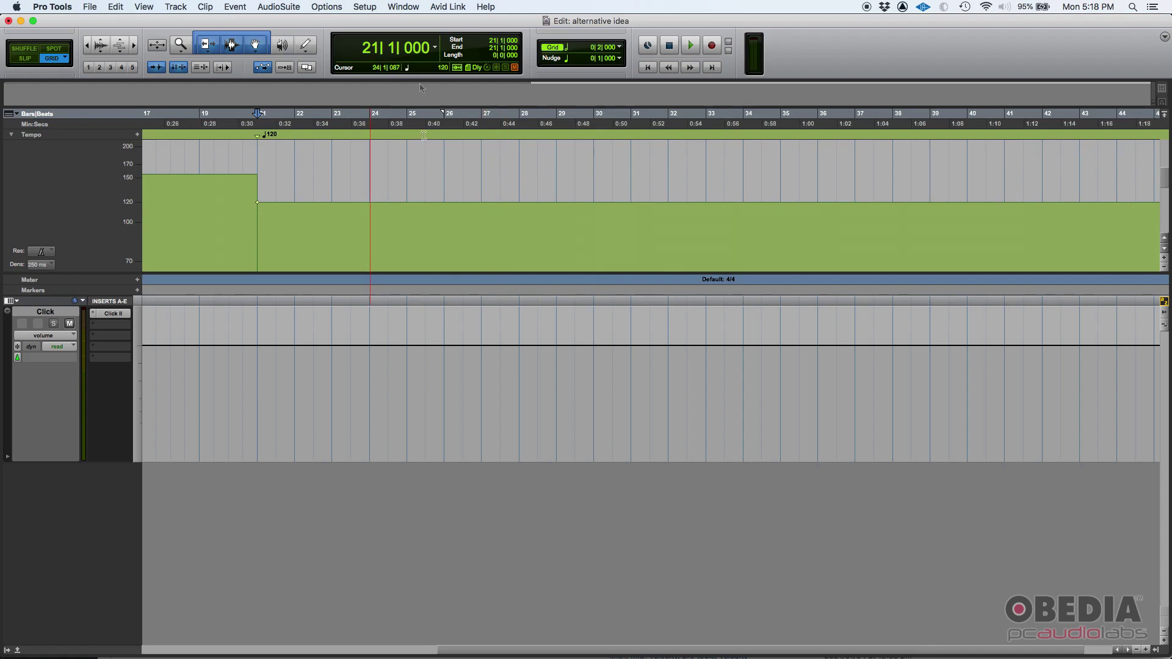
click(482, 185)
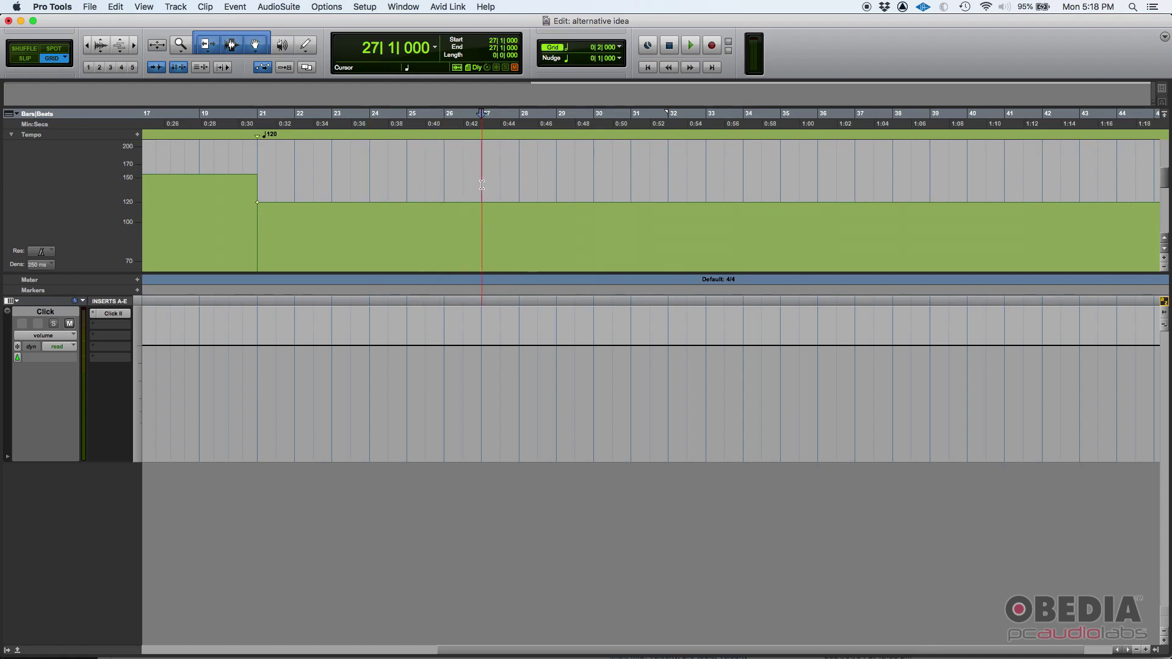
- Add a 155 BPM tempo marker at bar 27, zoom out, and return the edit point to bar 17
click(138, 135)
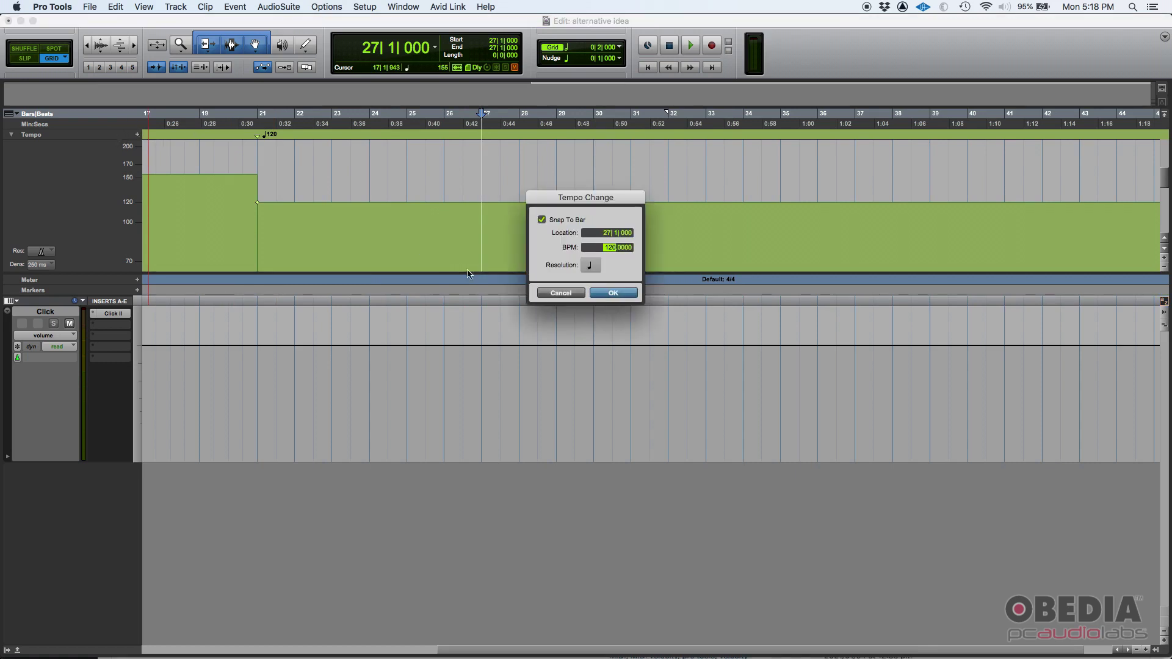
text(155)
click(610, 294)
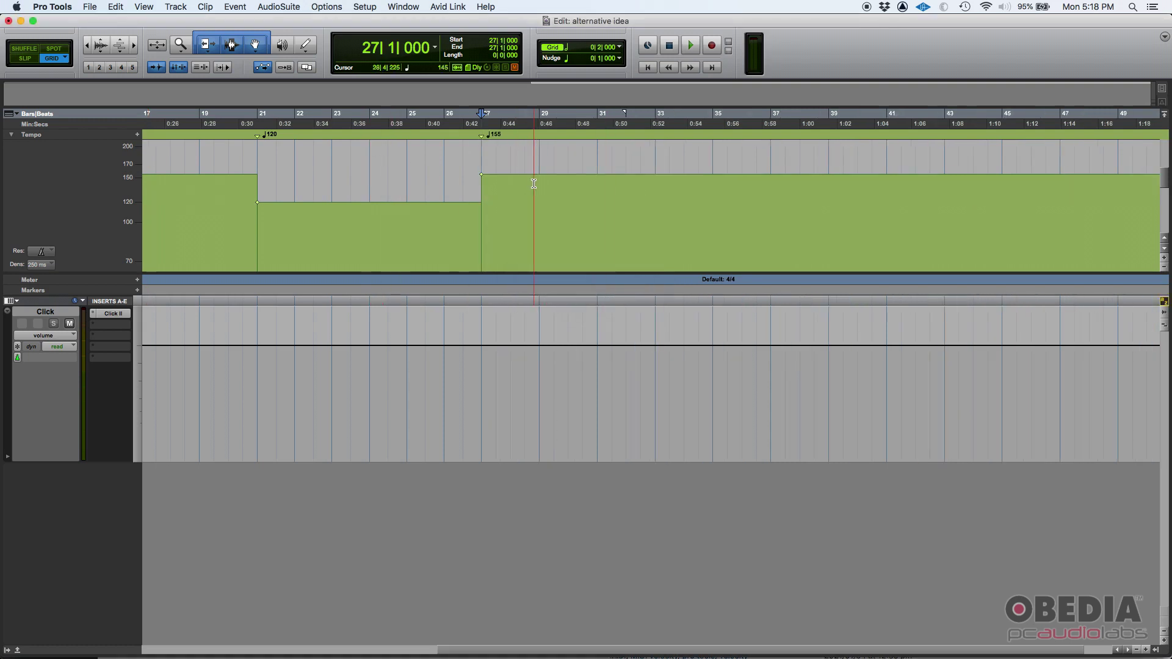
key(super+bracketleft)
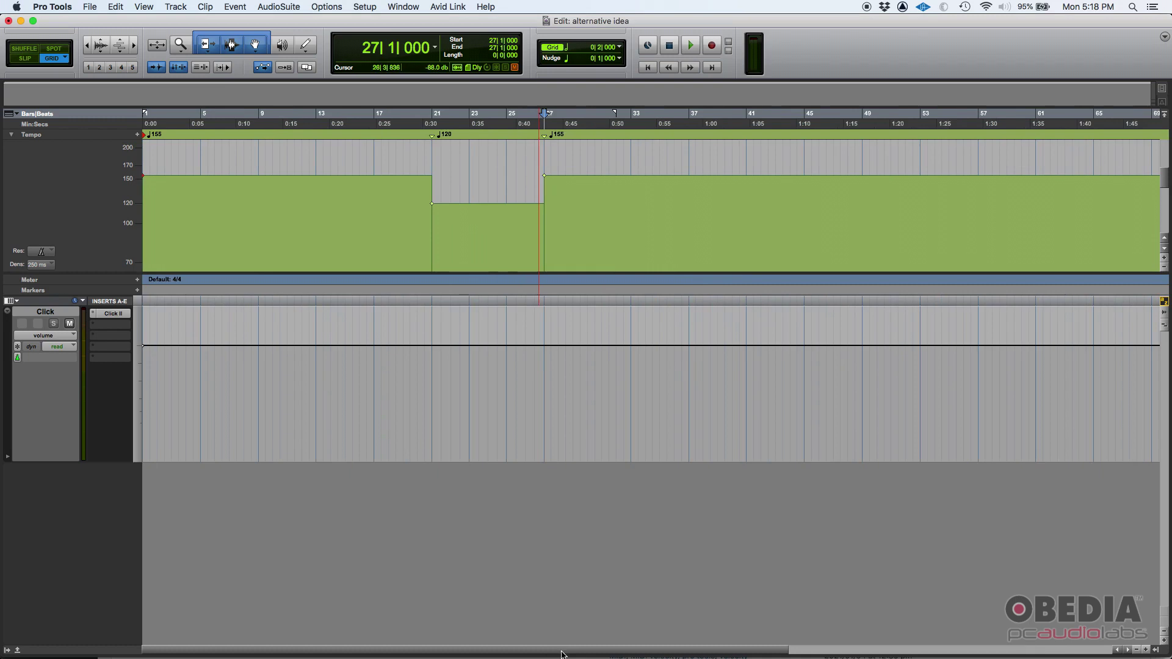
click(375, 187)
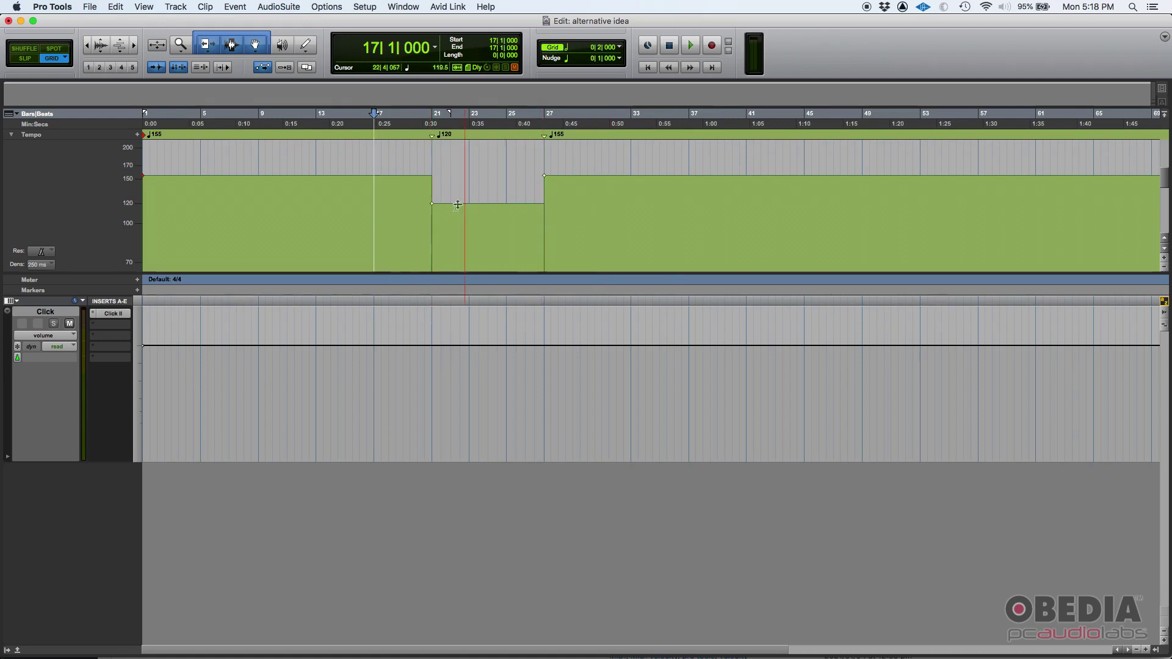
key(space)
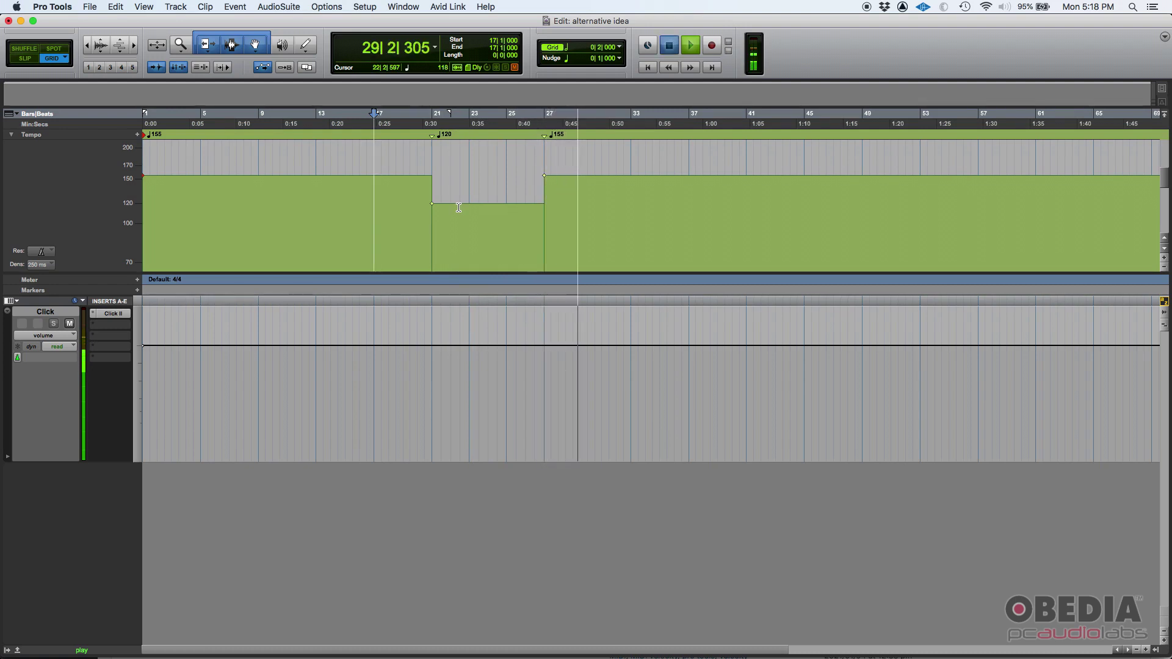
key(space)
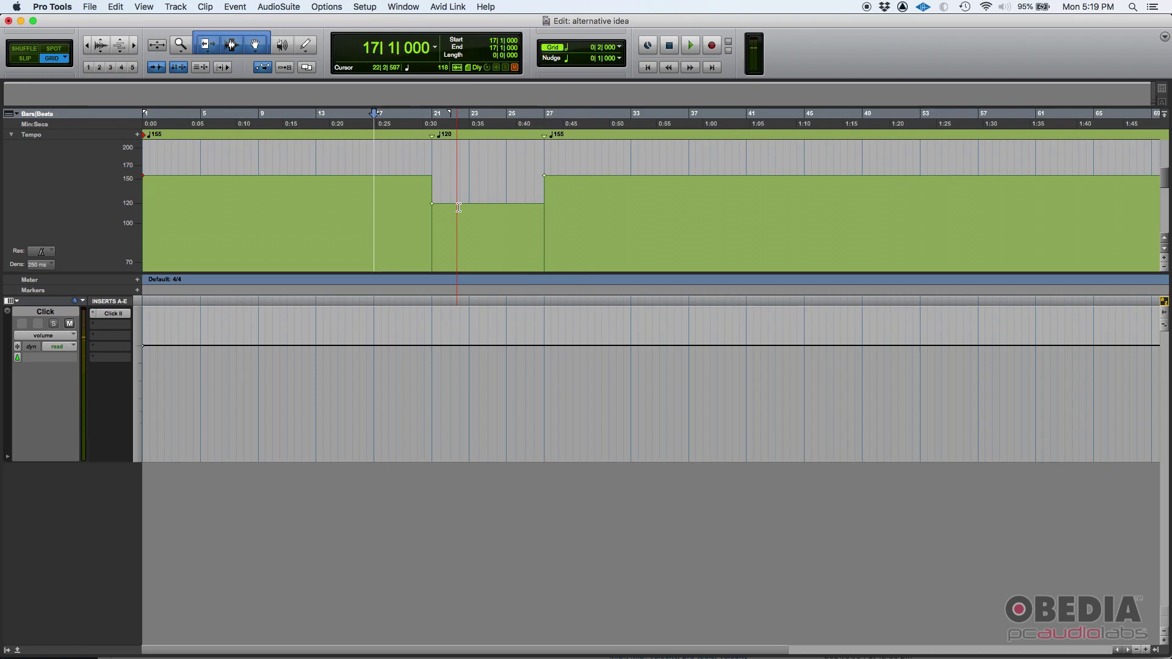